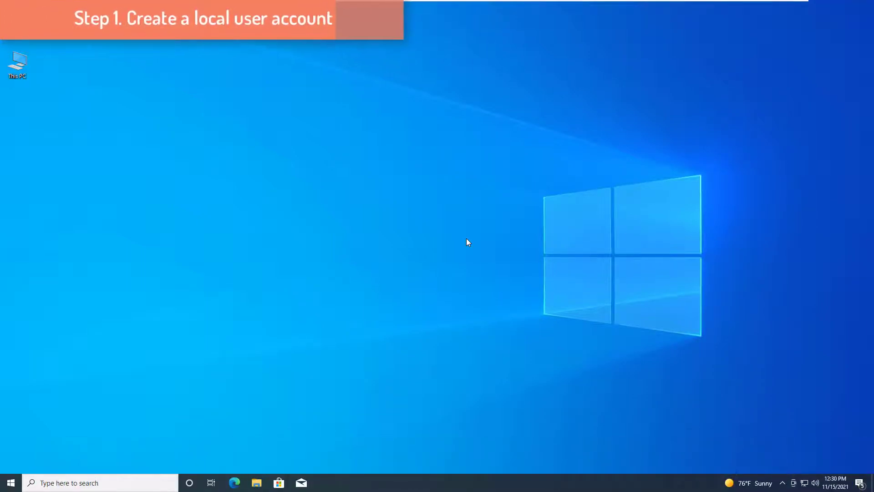
- Run 'net user Administrator /active:yes' in an administrator Command Prompt to enable the built-in Administrator
{"action": "left_click", "coordinate": [108, 486]}
{"action": "type", "text": "cmd"}
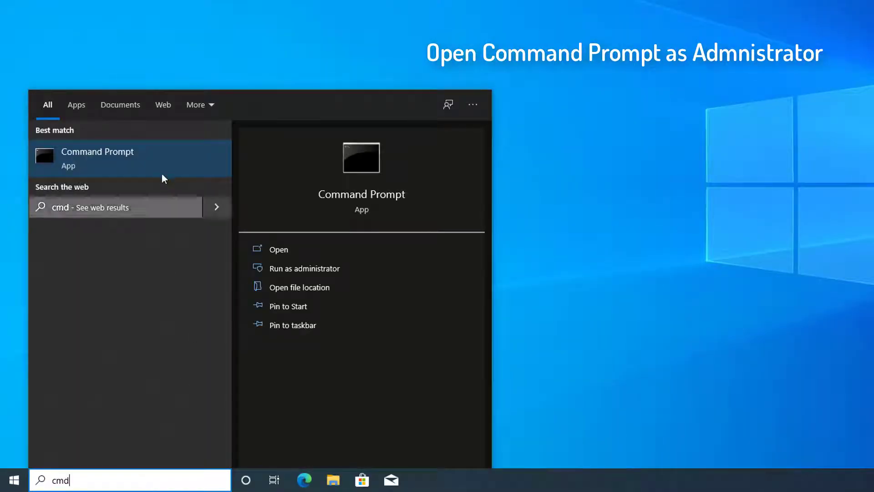
{"action": "right_click", "coordinate": [152, 162]}
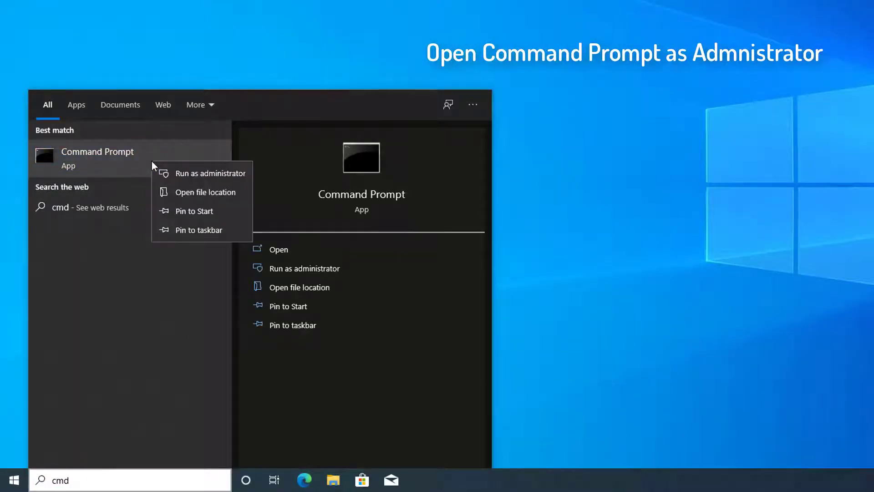
{"action": "left_click", "coordinate": [201, 174]}
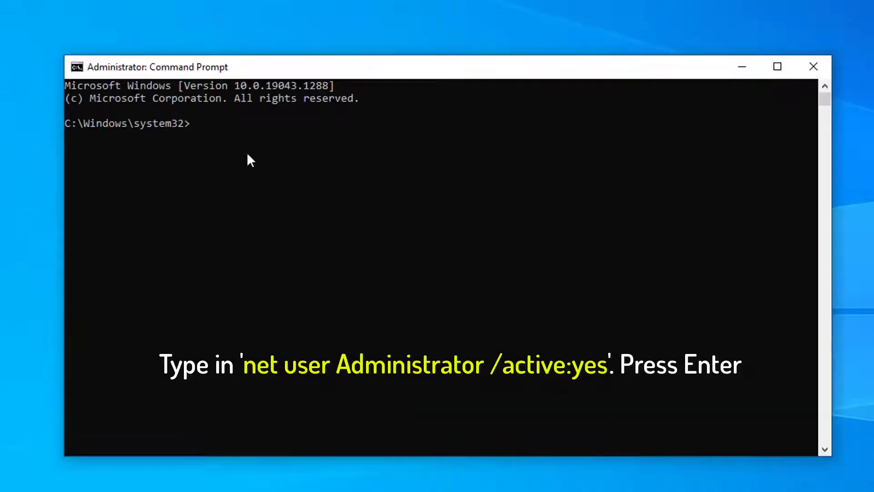
{"action": "type", "text": "net user Administrator /active:yes"}
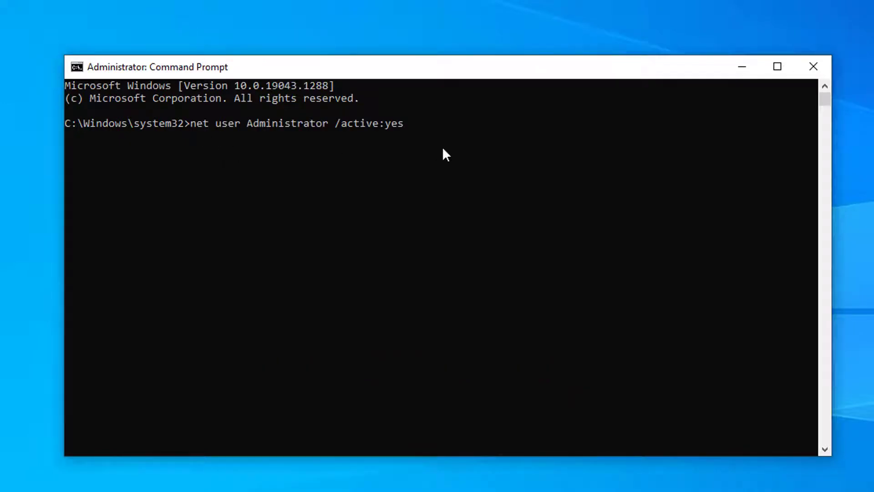
{"action": "key", "text": "Return"}
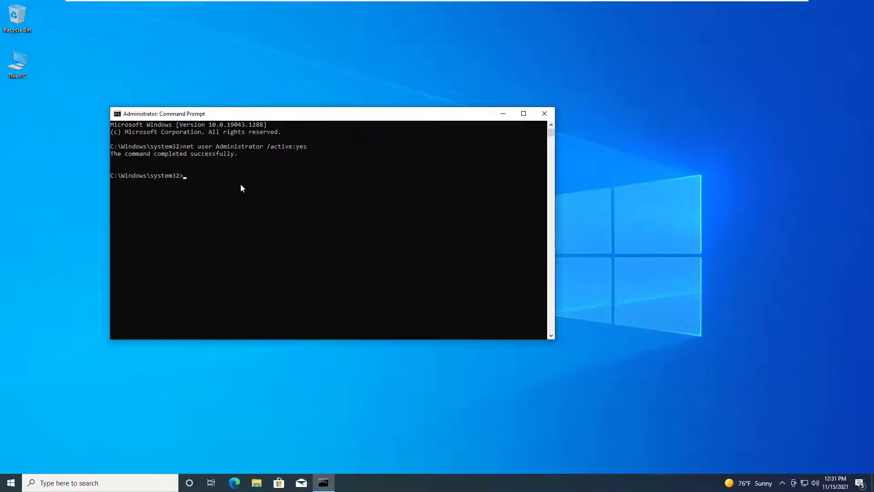
- Close Command Prompt and sign out of the current user from the Start menu's account options
{"action": "left_click", "coordinate": [545, 113]}
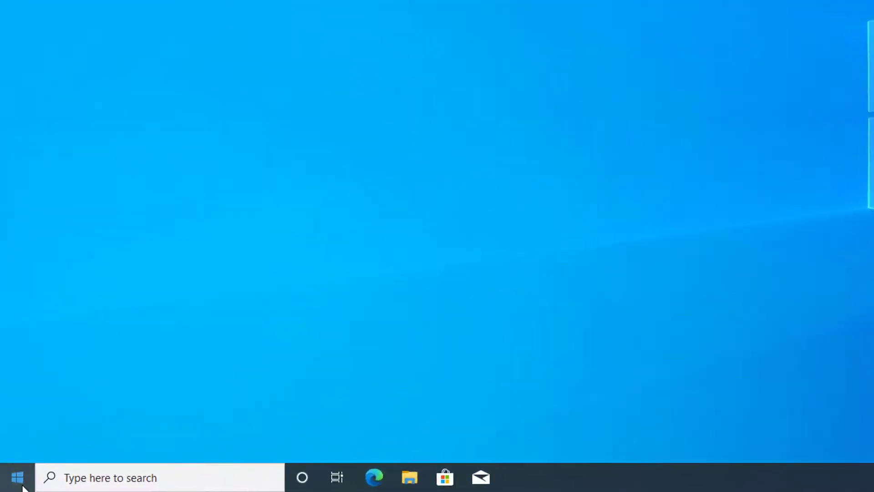
{"action": "left_click", "coordinate": [18, 480]}
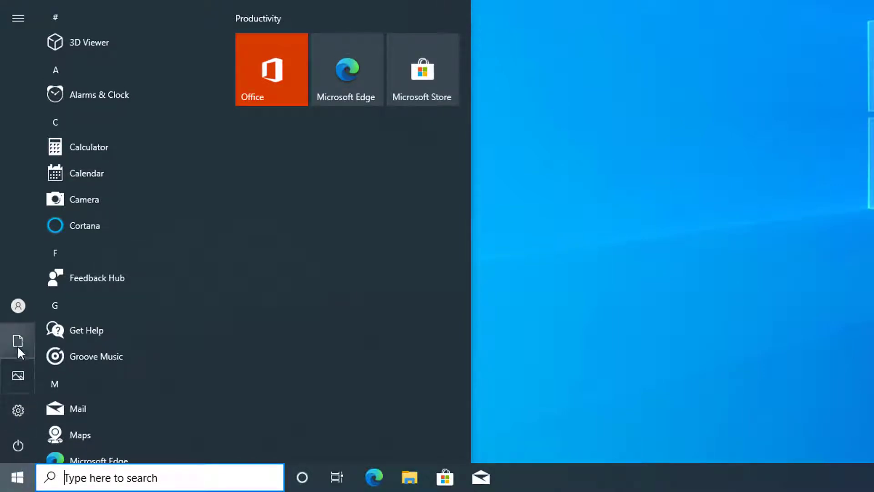
{"action": "mouse_move", "coordinate": [14, 307]}
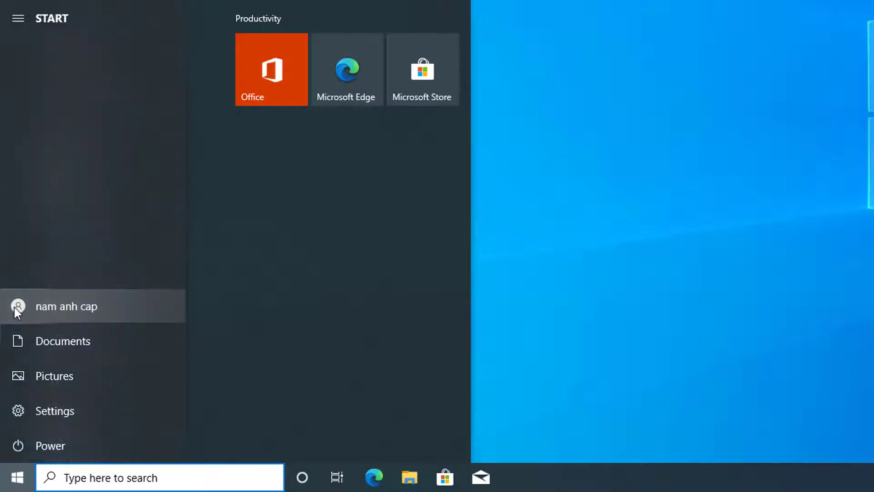
{"action": "left_click", "coordinate": [107, 306]}
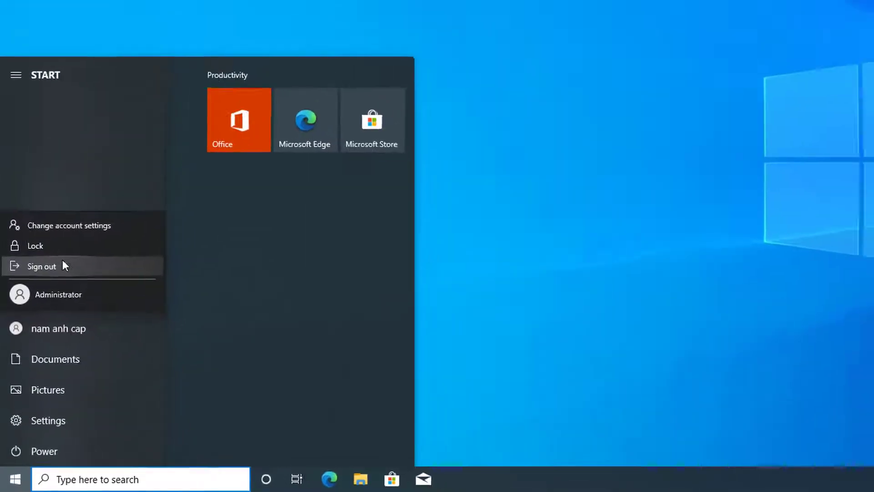
{"action": "left_click", "coordinate": [63, 264]}
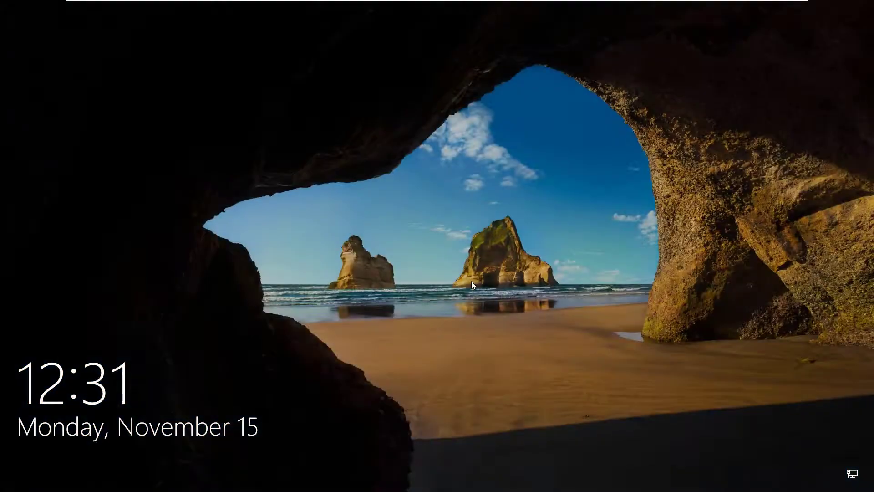
- Sign in as Administrator from the lock screen and accept the default privacy settings
{"action": "left_click", "coordinate": [499, 256]}
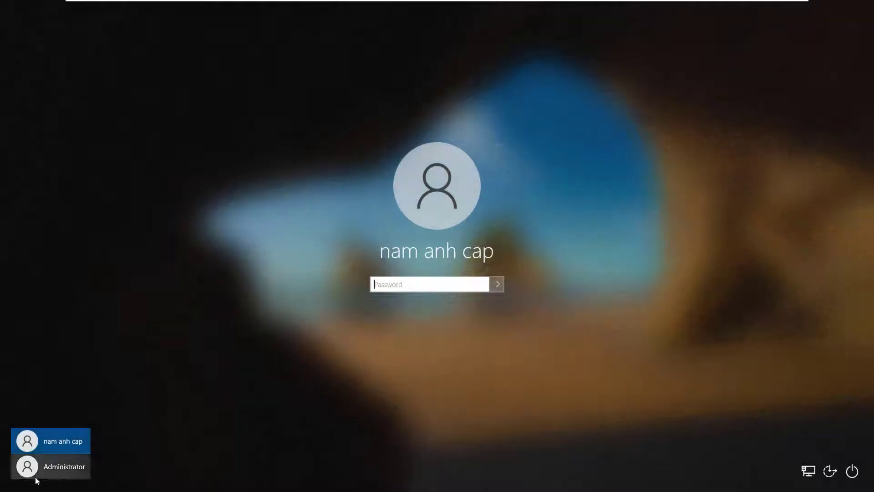
{"action": "left_click", "coordinate": [63, 472]}
{"action": "left_click", "coordinate": [438, 277]}
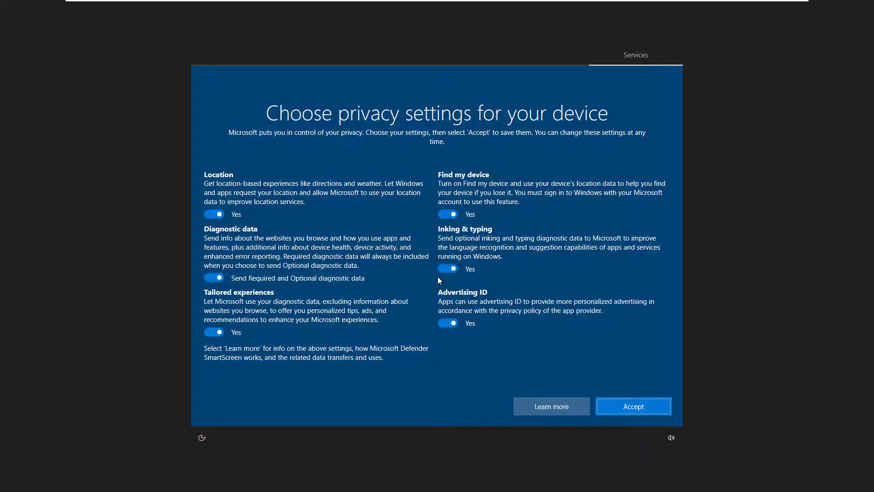
{"action": "left_click", "coordinate": [644, 408]}
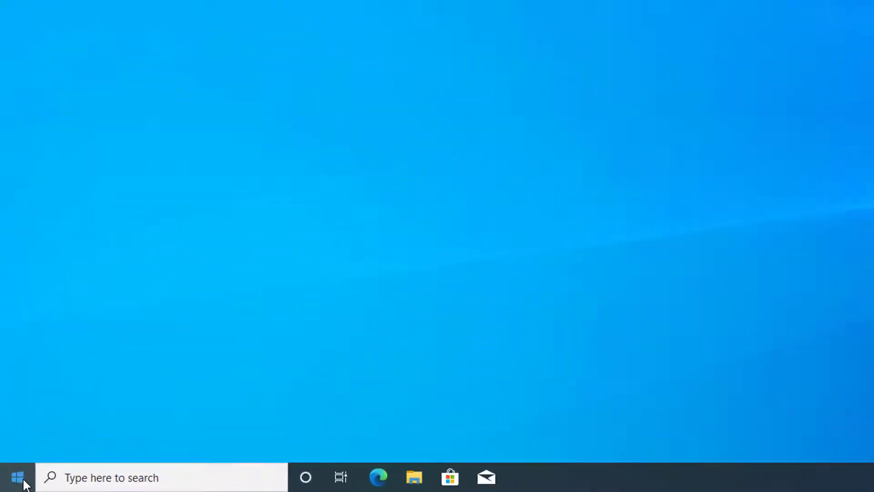
- Rename the original user under Local Users and Groups > Users to 'capnamanh', then close Computer Management
{"action": "right_click", "coordinate": [13, 483]}
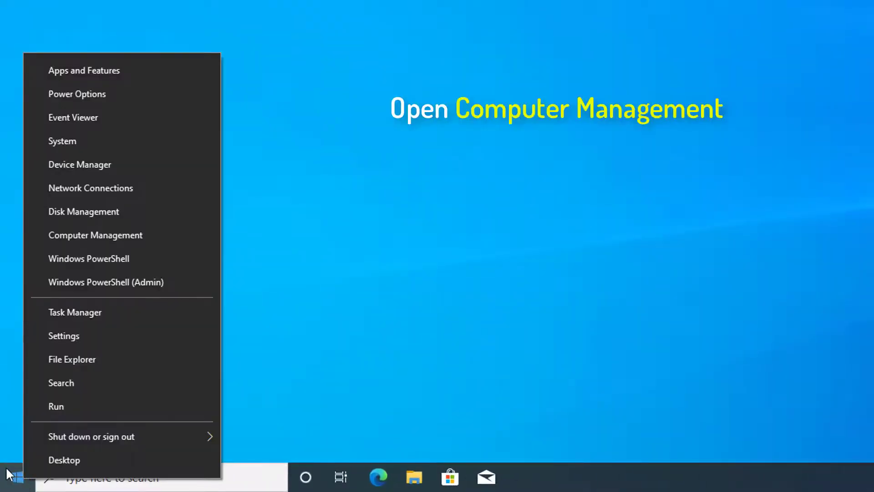
{"action": "left_click", "coordinate": [102, 234]}
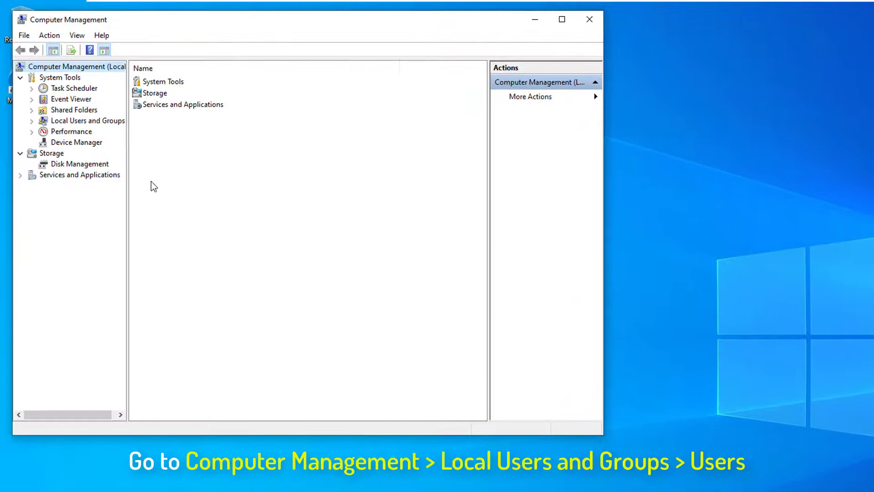
{"action": "double_click", "coordinate": [63, 122]}
{"action": "left_click", "coordinate": [69, 133]}
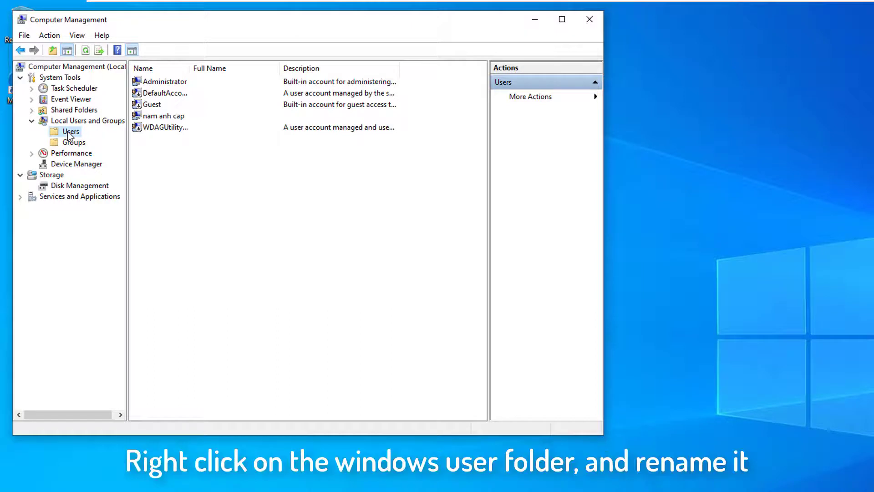
{"action": "left_click", "coordinate": [168, 117]}
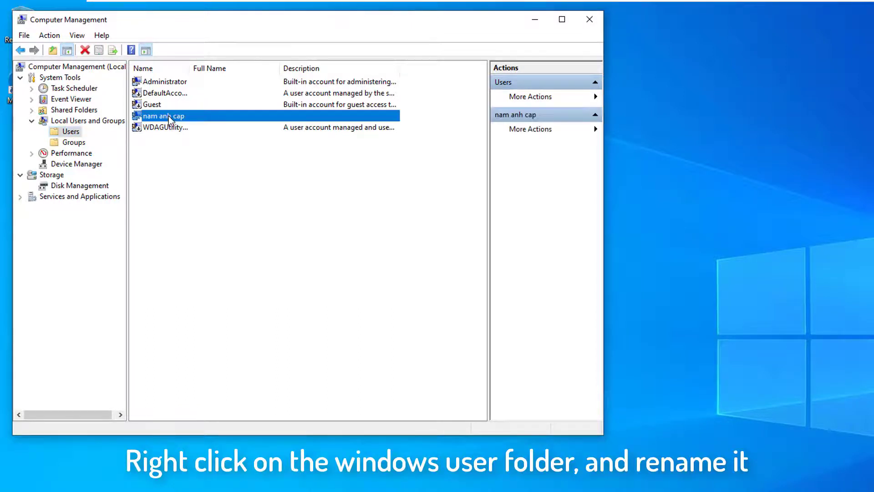
{"action": "right_click", "coordinate": [184, 116]}
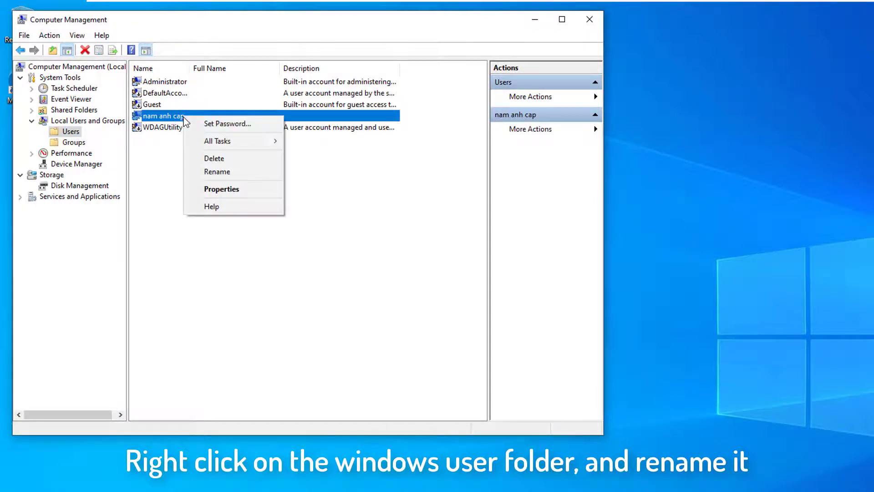
{"action": "left_click", "coordinate": [222, 177]}
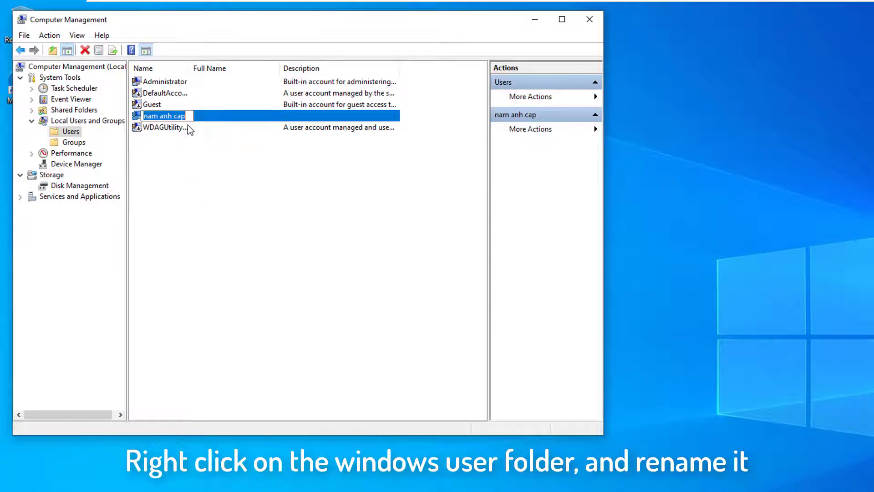
{"action": "type", "text": "capnamanh"}
{"action": "key", "text": "Return"}
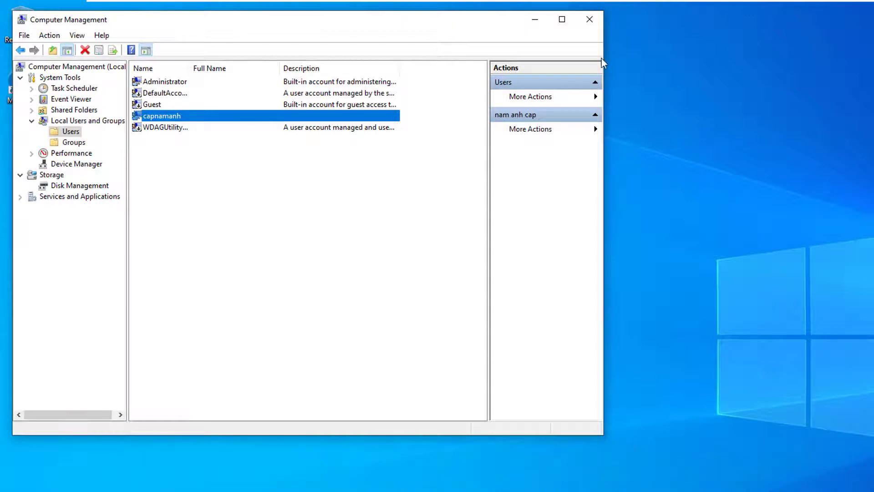
{"action": "left_click", "coordinate": [592, 19]}
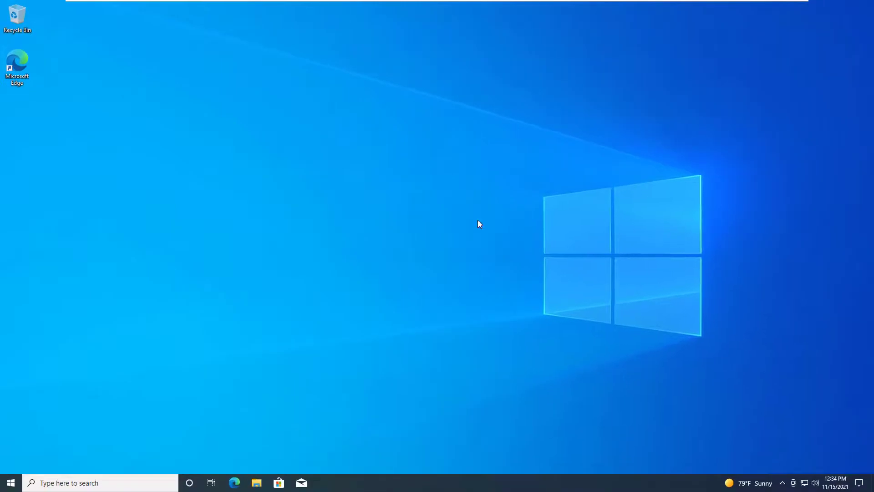
- Rename the original profile folder in C:\Users to 'capnamanh' and close File Explorer
{"action": "key", "text": "super+e"}
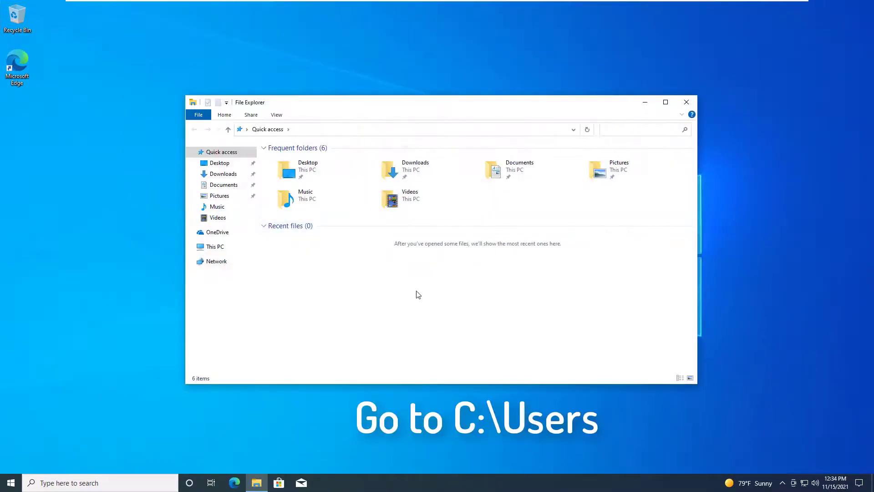
{"action": "left_click", "coordinate": [215, 248]}
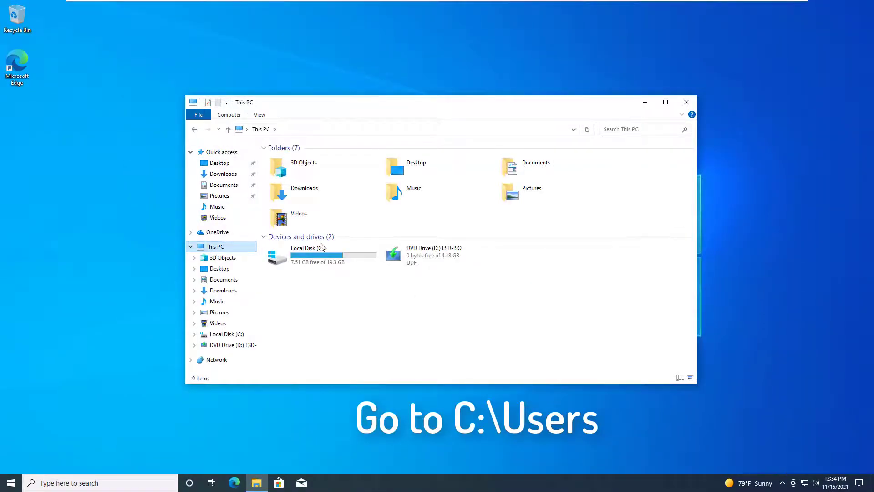
{"action": "double_click", "coordinate": [336, 259]}
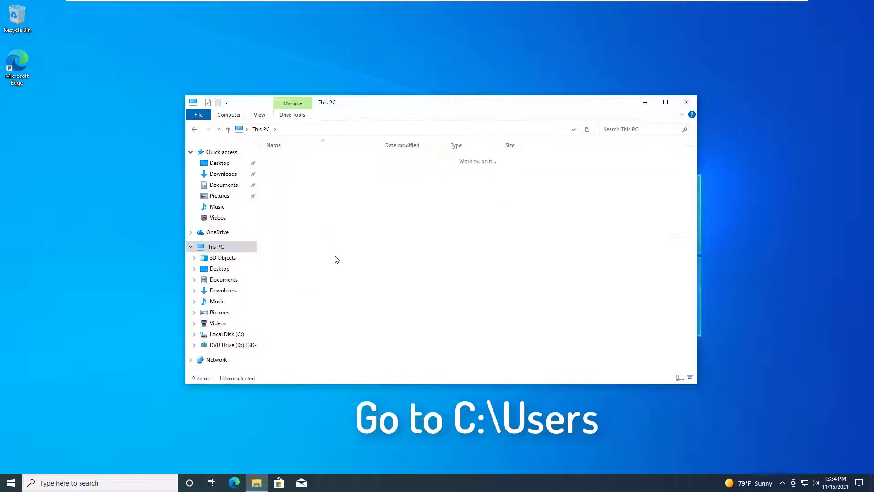
{"action": "double_click", "coordinate": [287, 187]}
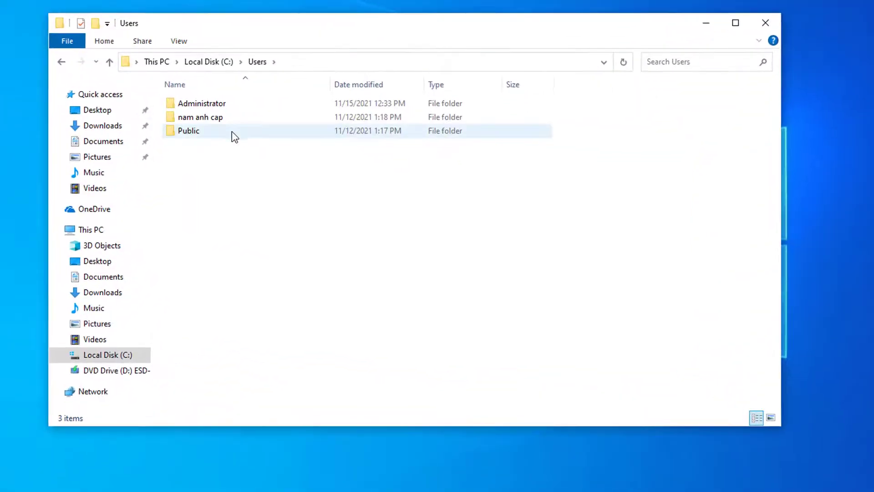
{"action": "left_click", "coordinate": [228, 120]}
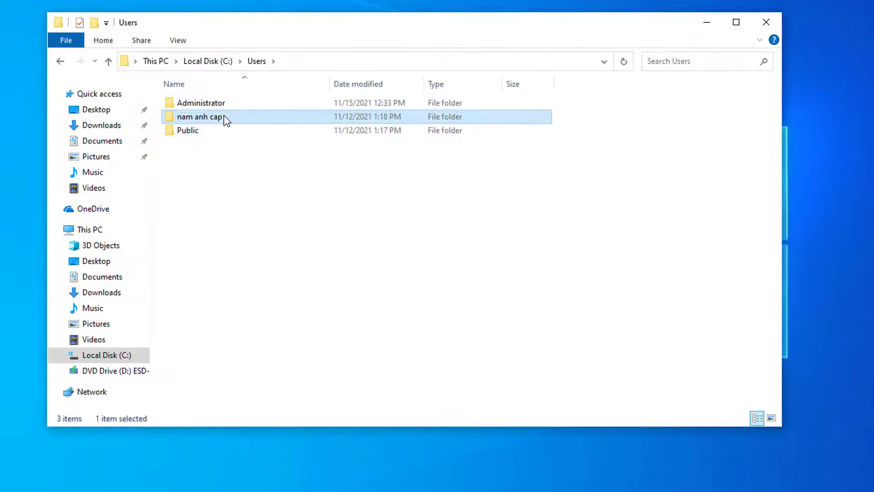
{"action": "right_click", "coordinate": [227, 120]}
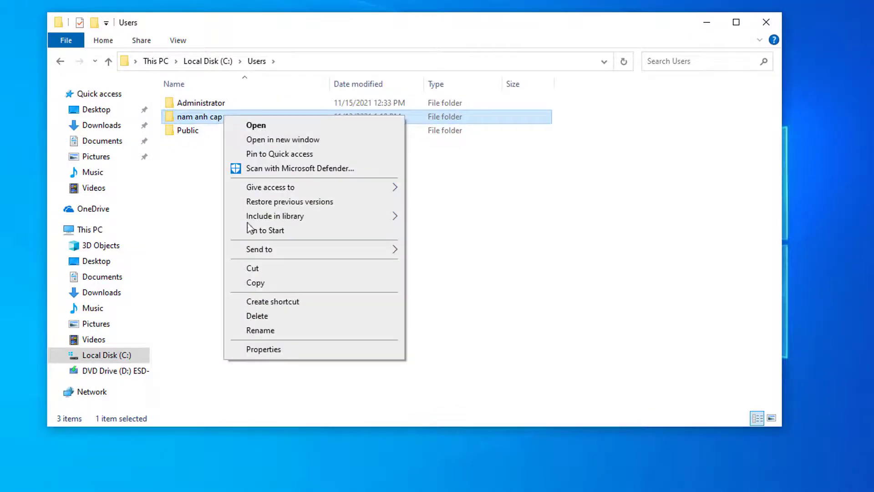
{"action": "left_click", "coordinate": [275, 327]}
{"action": "type", "text": "capnamanh"}
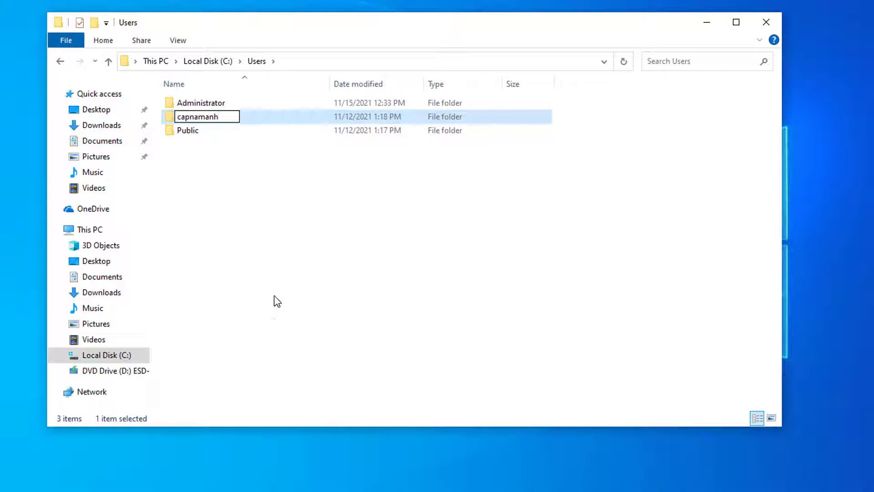
{"action": "left_click", "coordinate": [236, 174]}
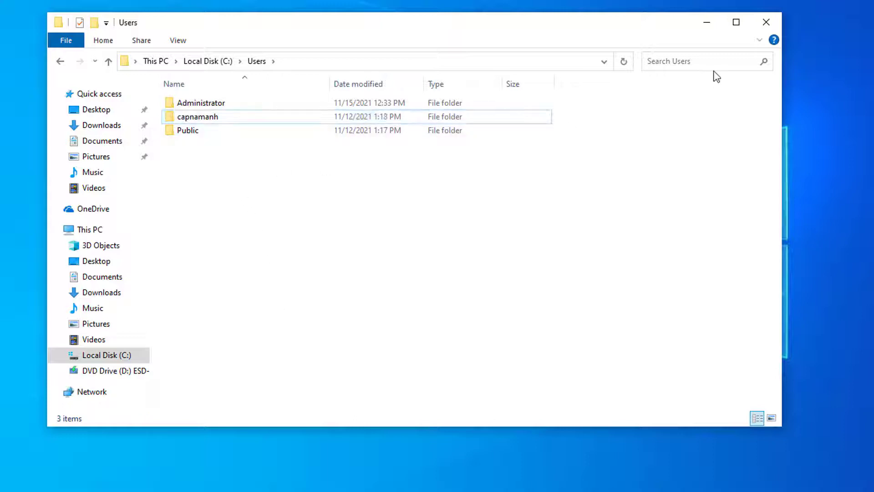
{"action": "left_click", "coordinate": [766, 24]}
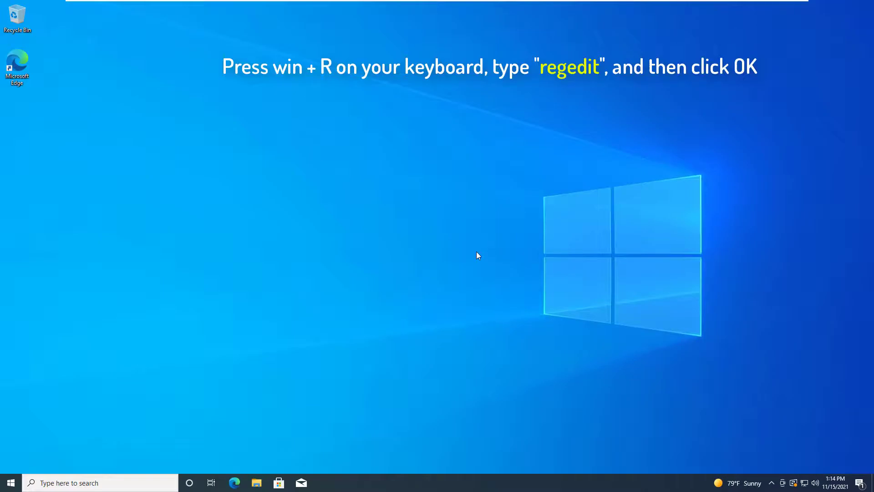
- Launch Registry Editor and expand HKEY_LOCAL_MACHINE\SOFTWARE\Microsoft
{"action": "key", "text": "super+r"}
{"action": "type", "text": "reg"}
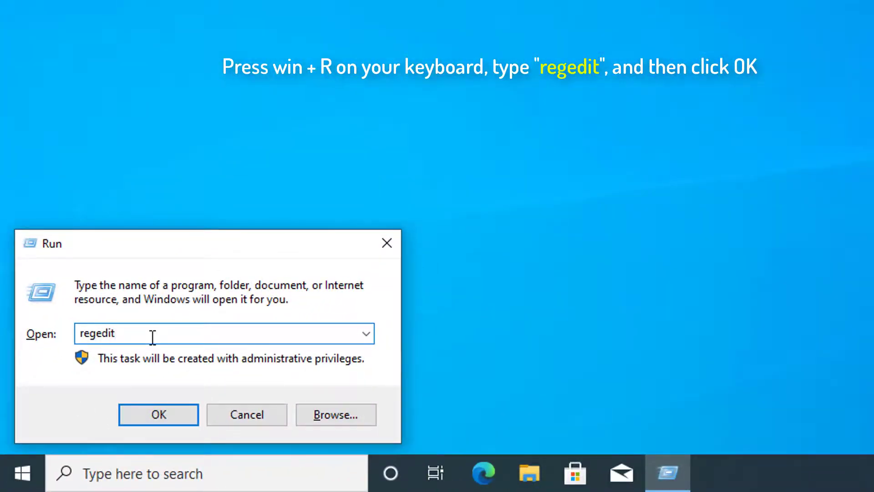
{"action": "left_click", "coordinate": [167, 418]}
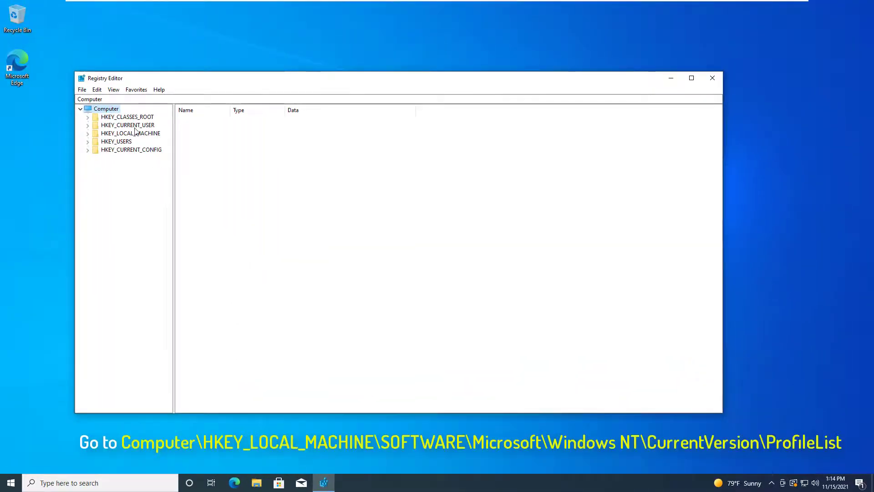
{"action": "double_click", "coordinate": [130, 133]}
{"action": "double_click", "coordinate": [126, 174]}
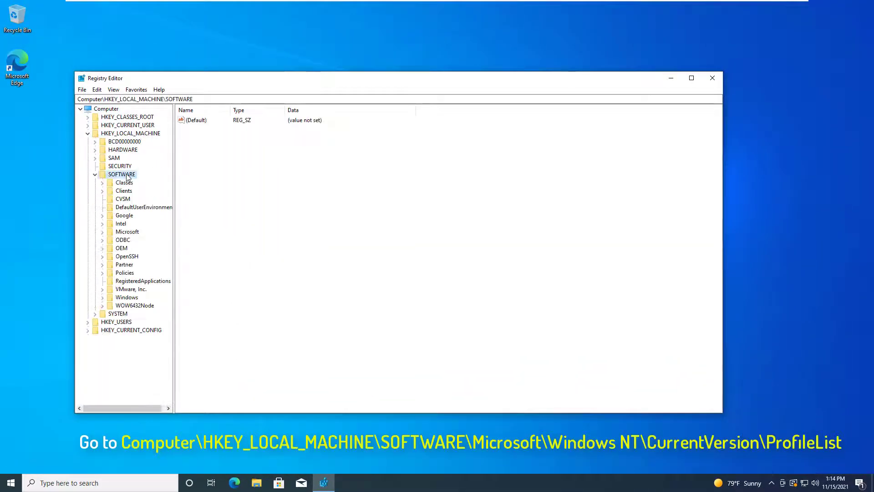
{"action": "double_click", "coordinate": [127, 231]}
- Expand Windows NT\CurrentVersion\ProfileList and select the user's profile key and its ProfileImagePath value
{"action": "left_click_drag", "start_coordinate": [196, 160], "coordinate": [194, 370]}
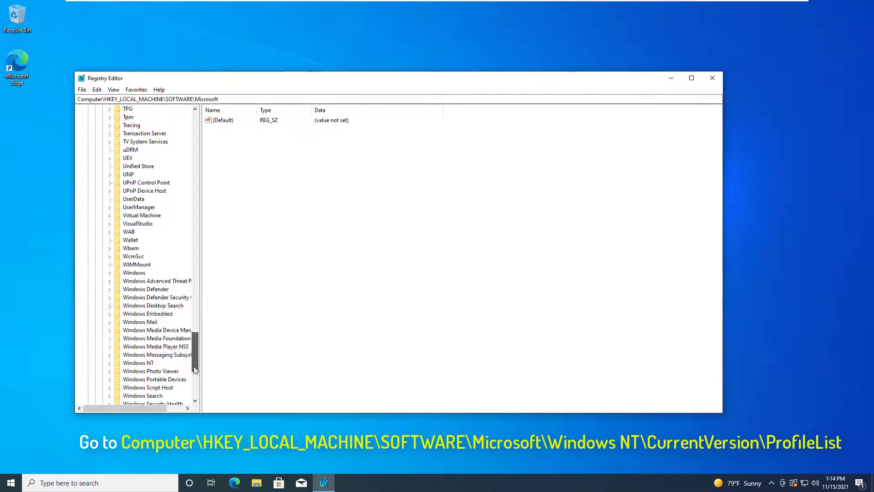
{"action": "double_click", "coordinate": [138, 256]}
{"action": "double_click", "coordinate": [152, 264]}
{"action": "left_click_drag", "start_coordinate": [195, 309], "coordinate": [274, 319]}
{"action": "double_click", "coordinate": [149, 321]}
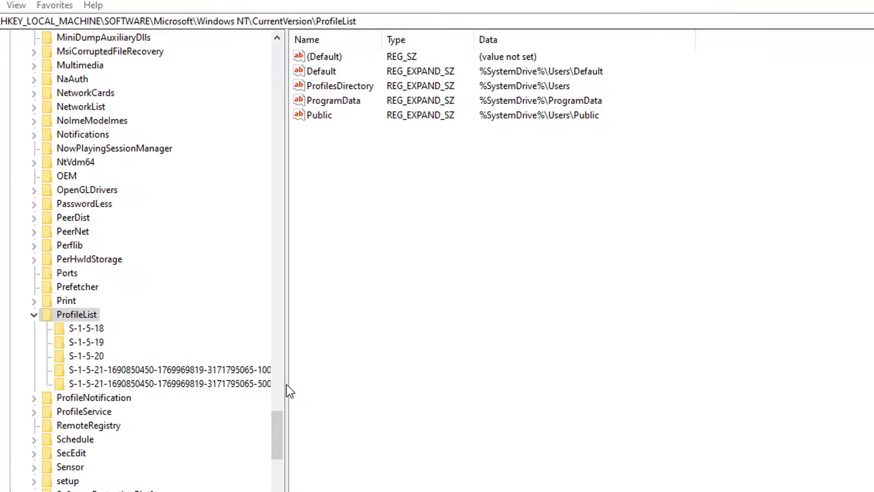
{"action": "left_click", "coordinate": [122, 370]}
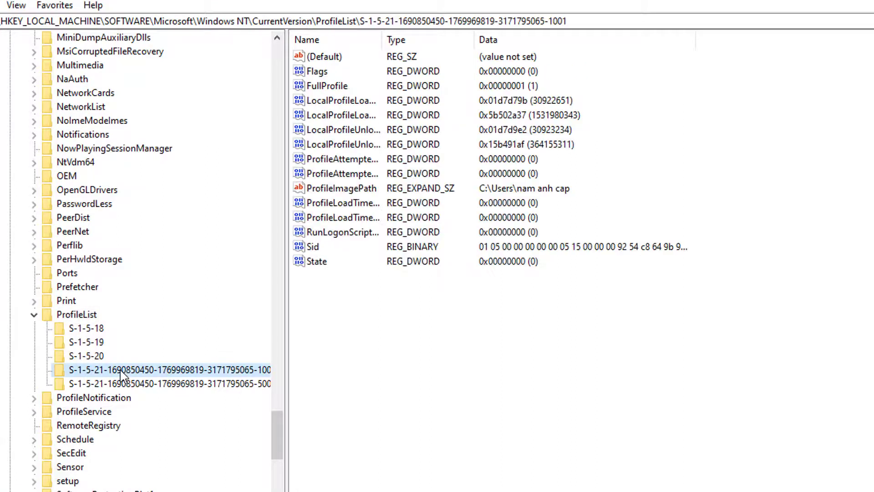
{"action": "left_click", "coordinate": [359, 188]}
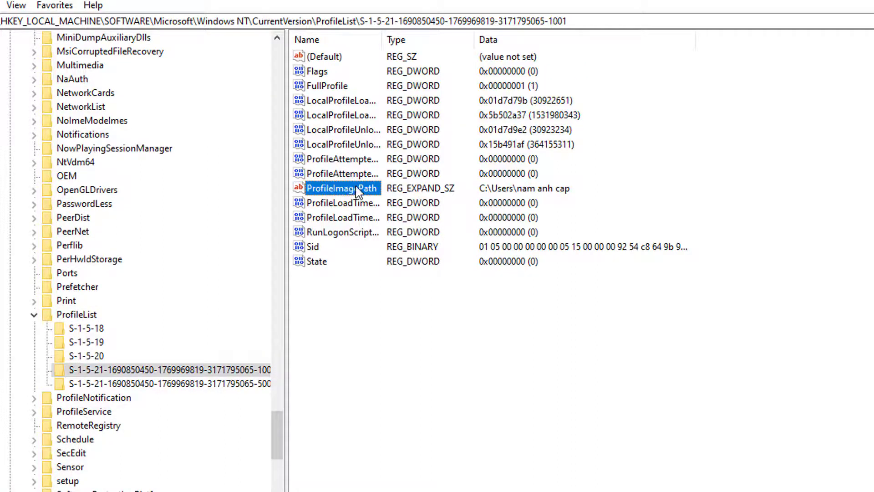
- Change ProfileImagePath to the renamed C:\Users\capnamanh folder, then close Registry Editor
{"action": "double_click", "coordinate": [348, 188]}
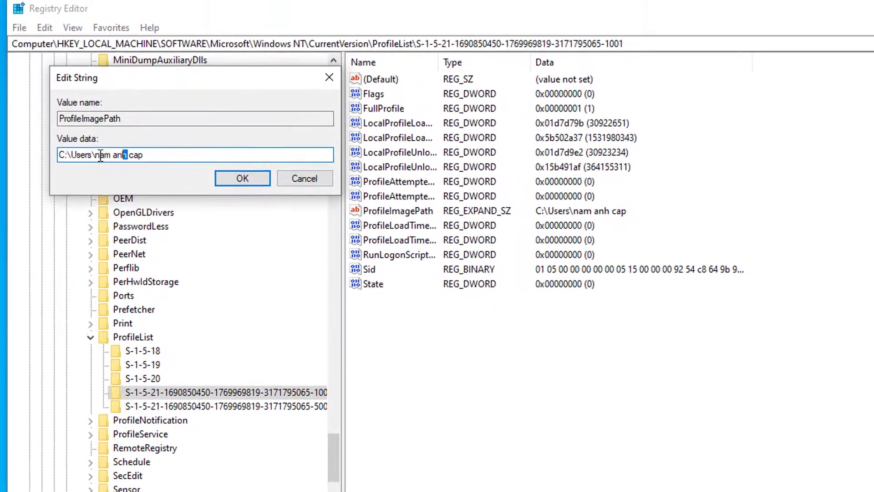
{"action": "left_click_drag", "start_coordinate": [55, 138], "coordinate": [206, 141]}
{"action": "type", "text": "capn"}
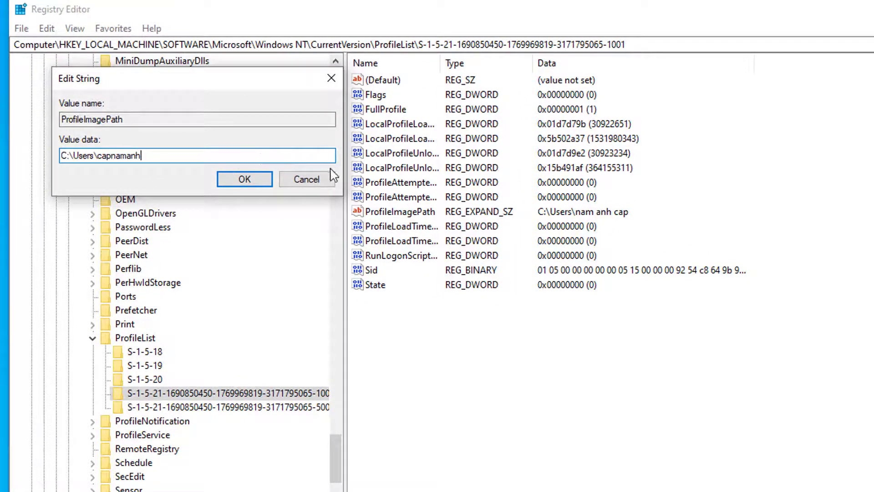
{"action": "left_click", "coordinate": [257, 181]}
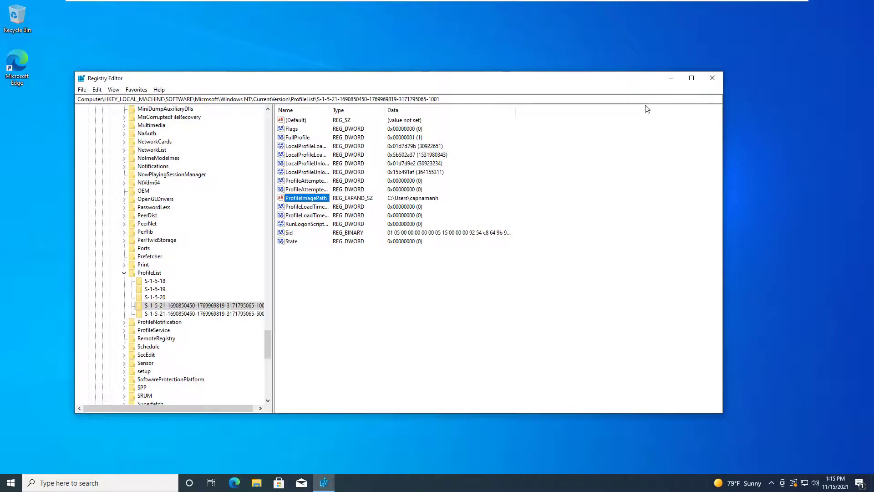
{"action": "left_click", "coordinate": [714, 75]}
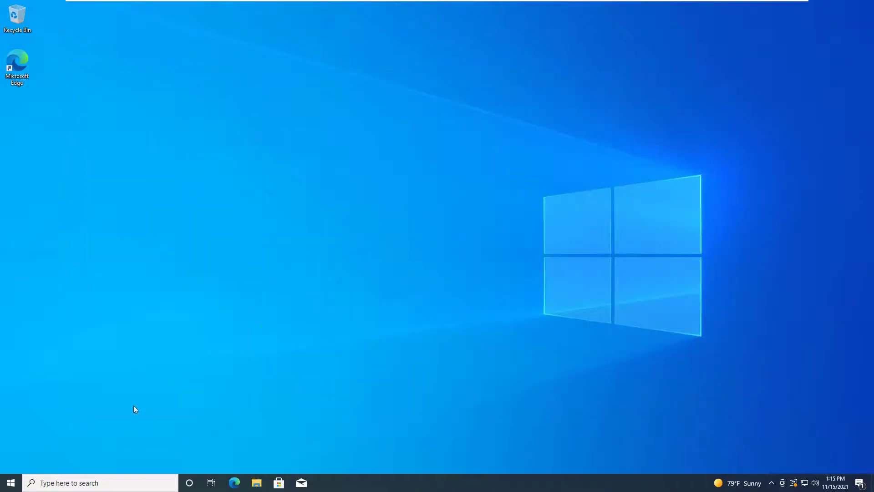
- Sign the Administrator out through the Start menu's account options
{"action": "left_click", "coordinate": [15, 485]}
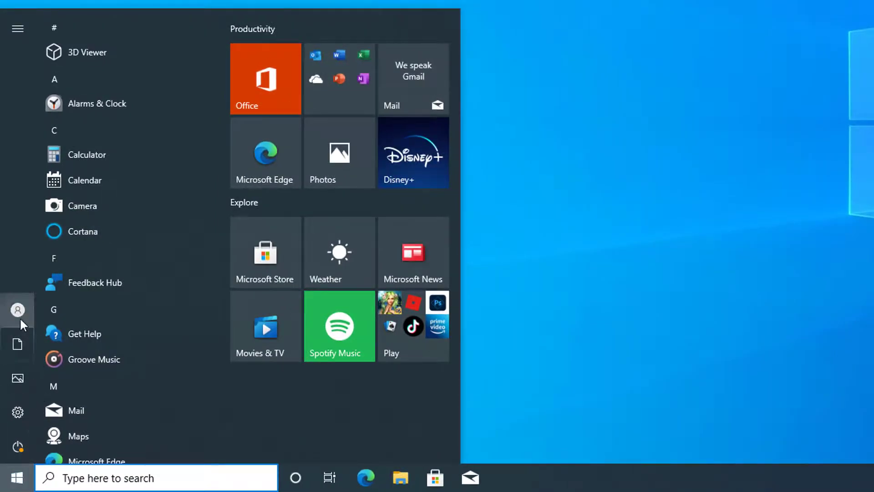
{"action": "mouse_move", "coordinate": [21, 319]}
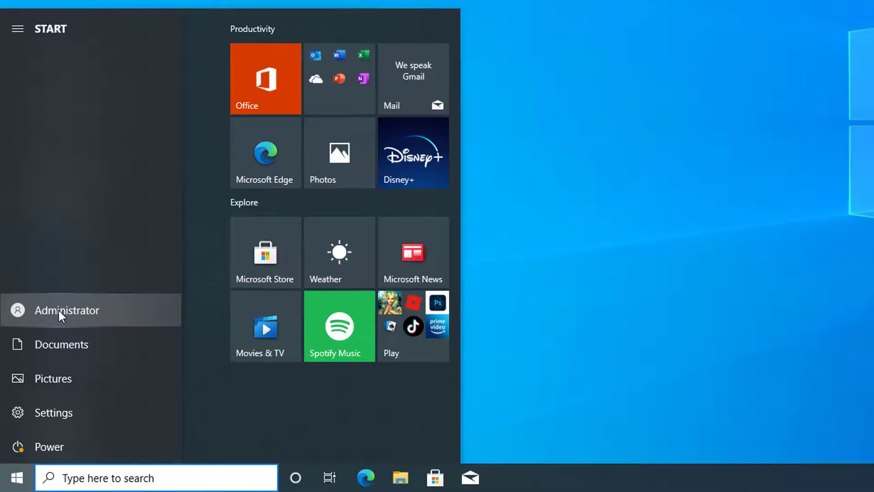
{"action": "left_click", "coordinate": [20, 311]}
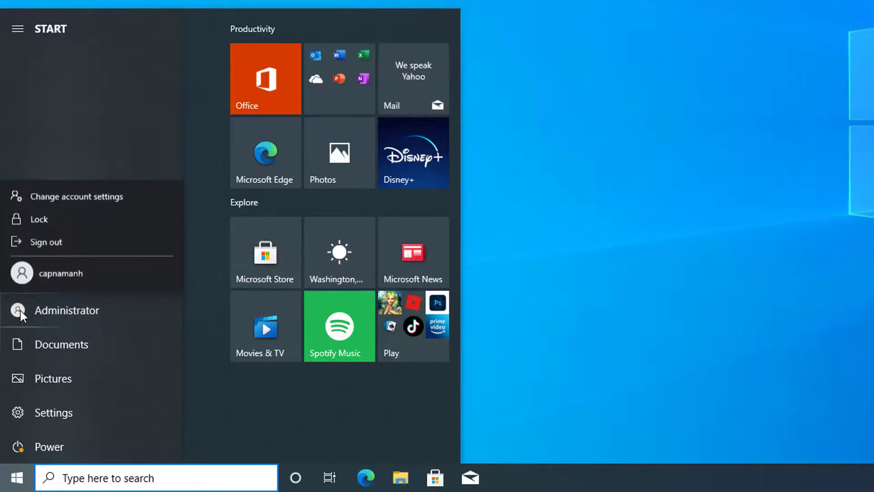
{"action": "left_click", "coordinate": [78, 249]}
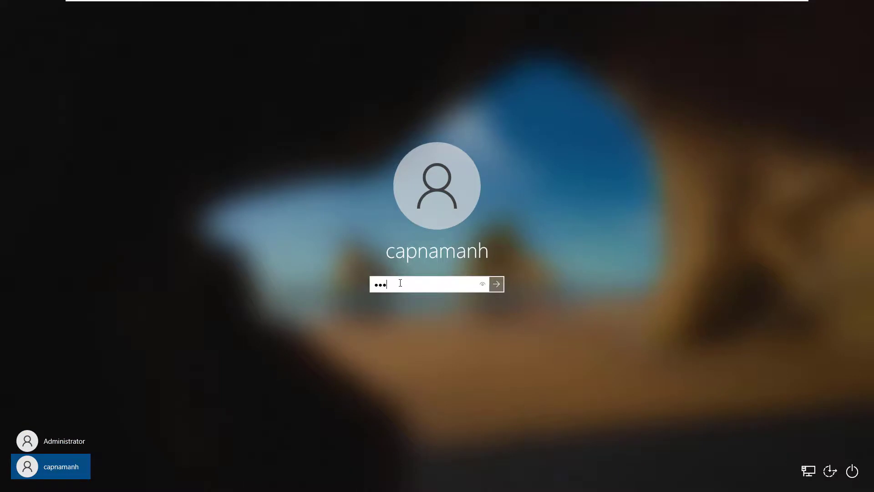
- Submit the renamed account's password to sign in to its desktop
{"action": "left_click", "coordinate": [498, 284]}
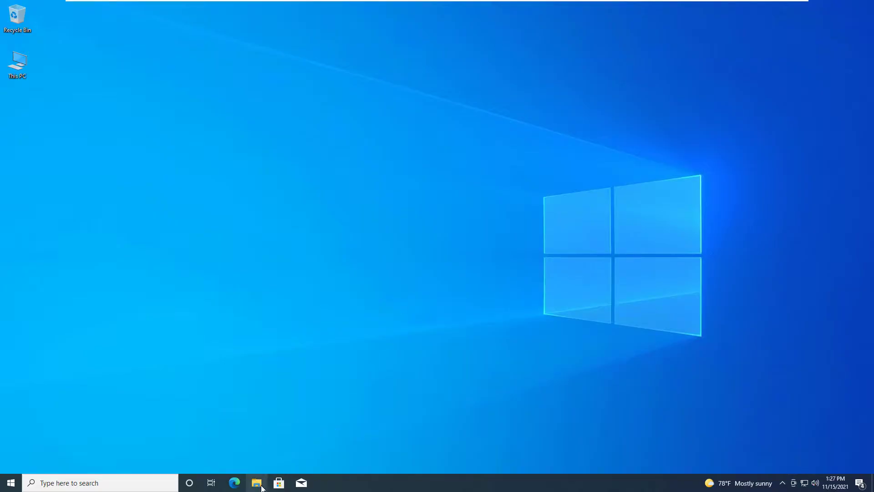
{"action": "left_click", "coordinate": [256, 483]}
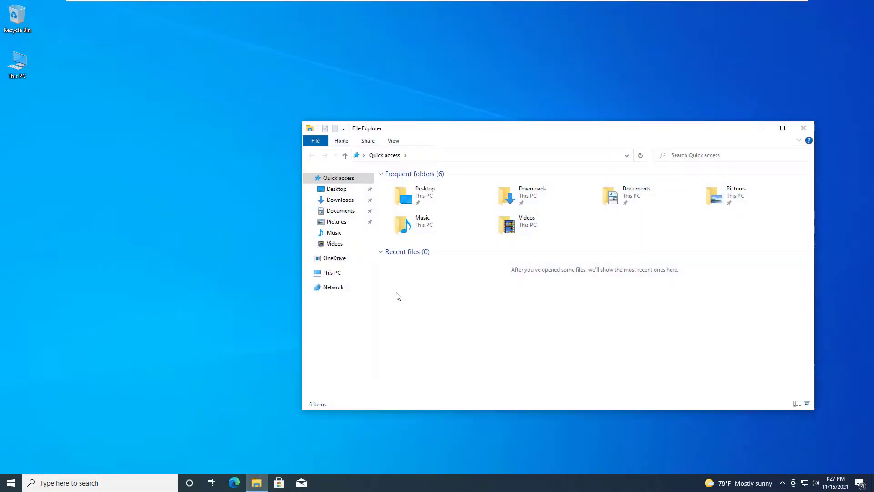
{"action": "left_click", "coordinate": [332, 273]}
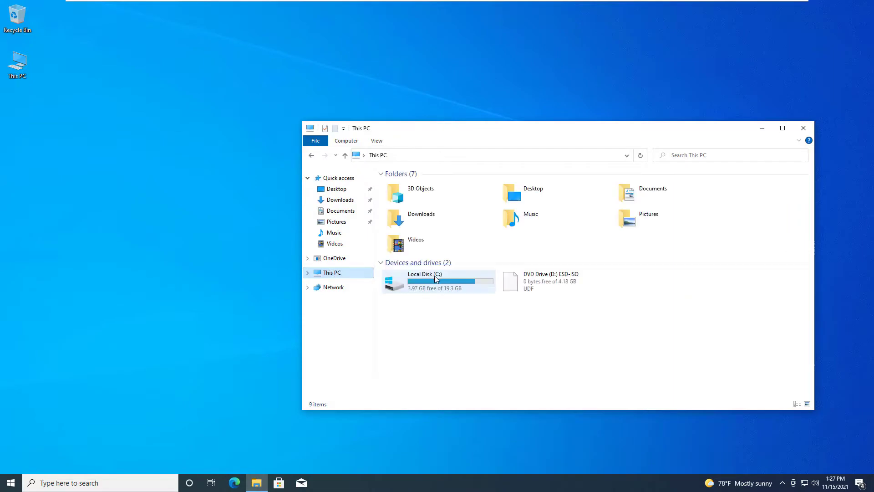
{"action": "double_click", "coordinate": [440, 282]}
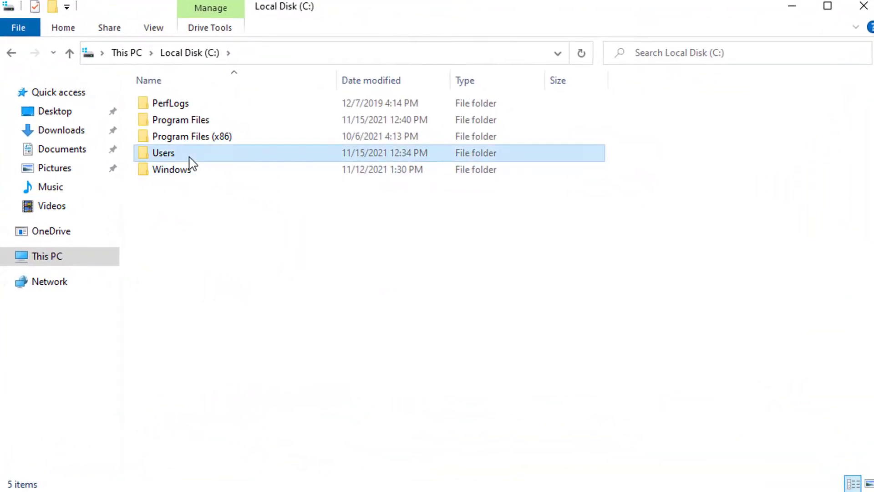
{"action": "double_click", "coordinate": [273, 178]}
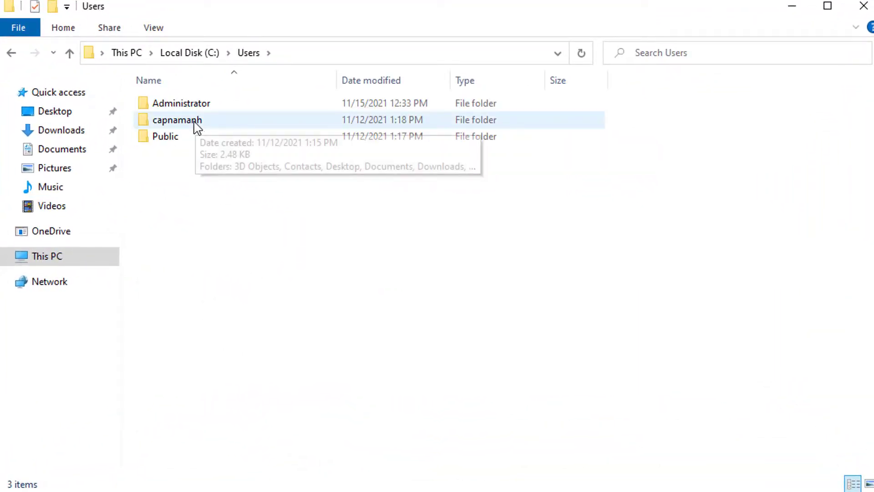
{"action": "left_click", "coordinate": [863, 6]}
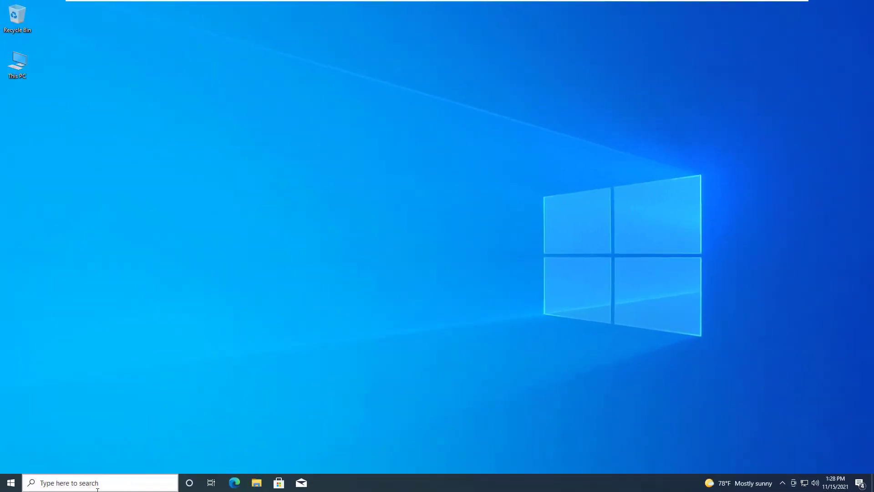
- Launch Command Prompt as administrator from search and move its window to screen centre
{"action": "left_click", "coordinate": [97, 488]}
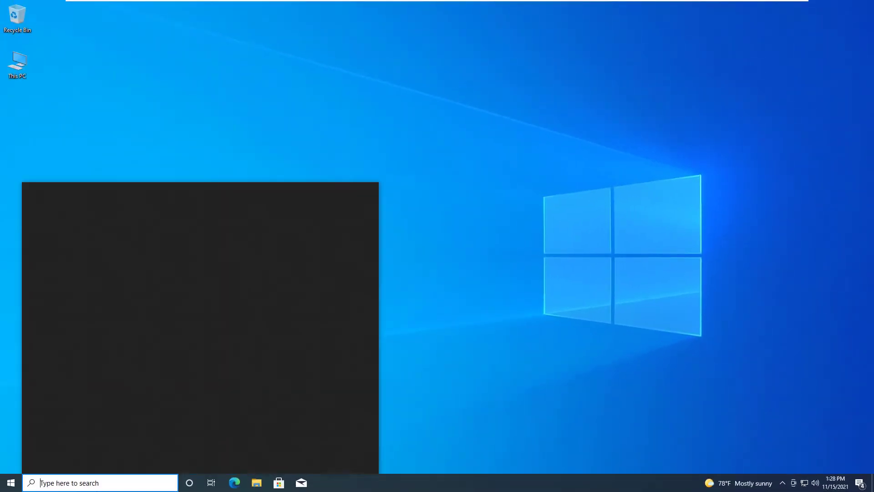
{"action": "type", "text": "cmd"}
{"action": "right_click", "coordinate": [128, 239]}
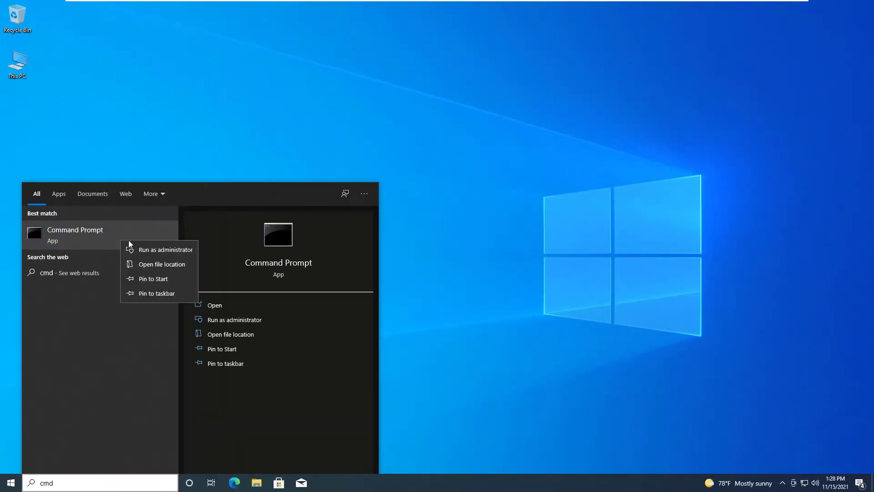
{"action": "left_click", "coordinate": [148, 245]}
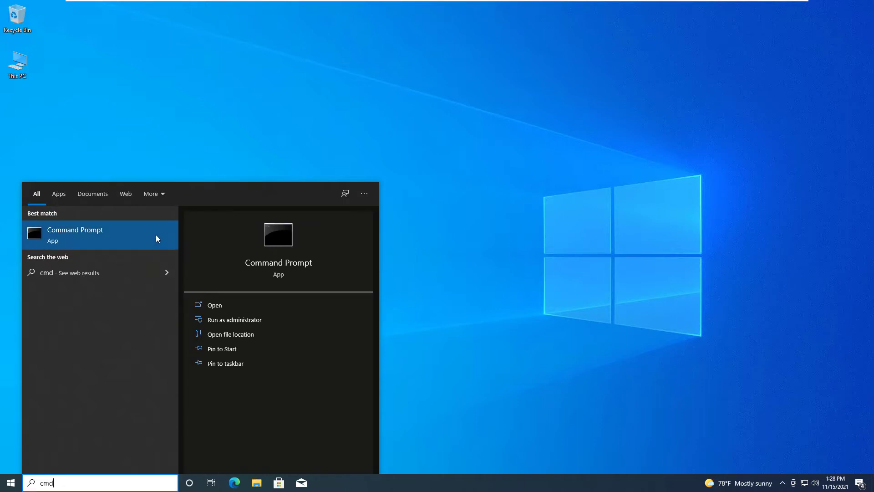
{"action": "left_click", "coordinate": [187, 23]}
{"action": "left_click_drag", "start_coordinate": [185, 20], "coordinate": [293, 80]}
{"action": "left_click", "coordinate": [198, 117]}
- Run 'net user Administrator /active:no' in Command Prompt to turn the built-in Administrator off
{"action": "key", "text": "Escape"}
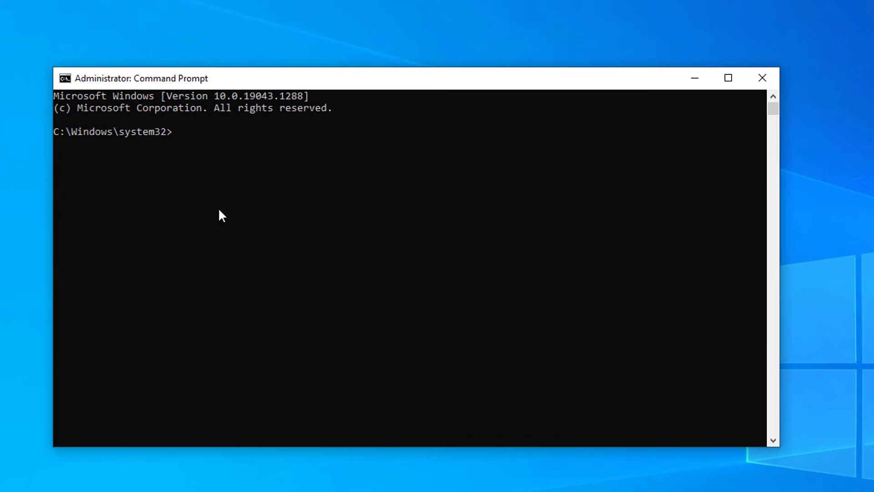
{"action": "type", "text": "net user Administrator /active:no"}
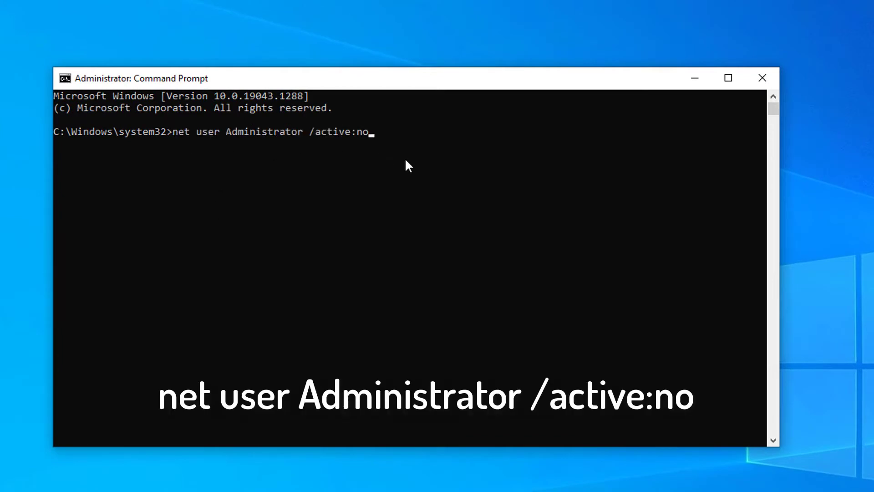
{"action": "key", "text": "Return"}
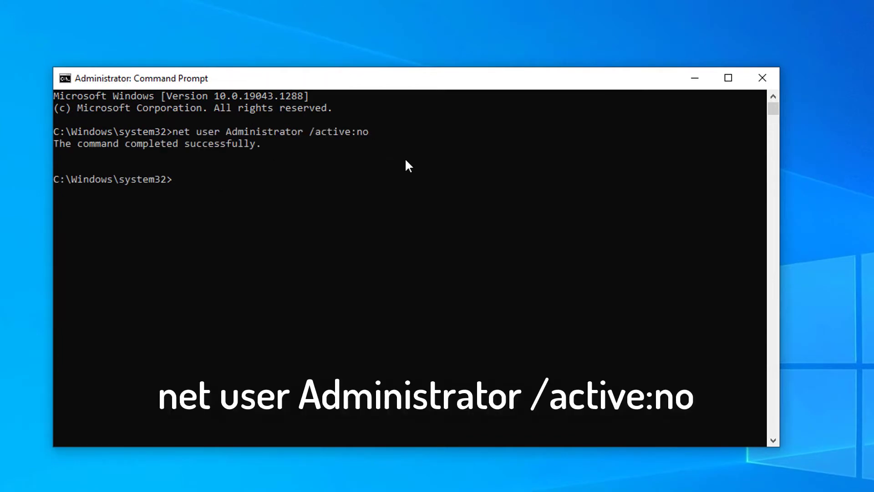